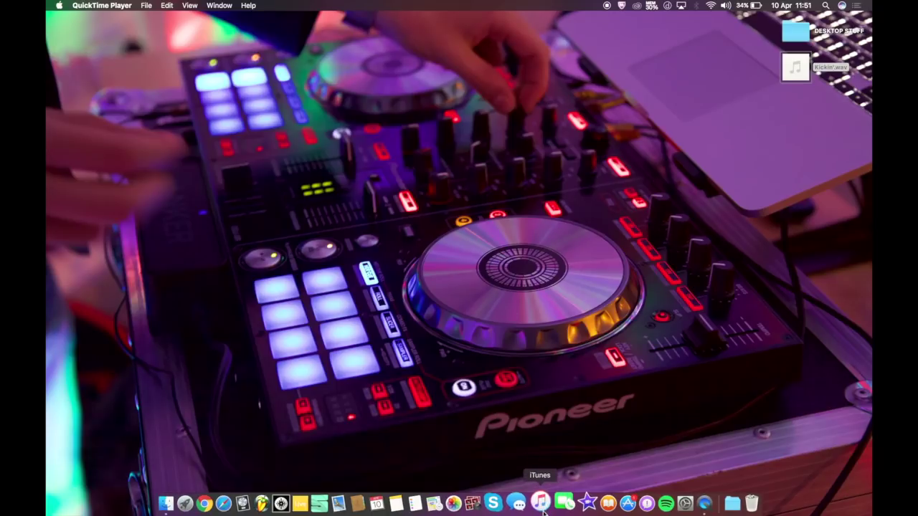
Launch iTunes and Serato DJ from the Dock
click(543, 507)
click(291, 502)
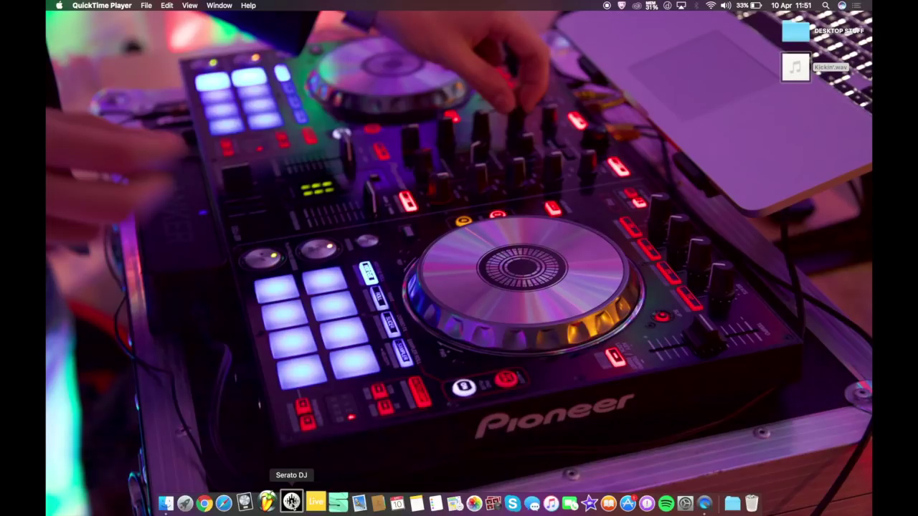
Preview the Kickin'.wav desktop file with Quick Look, then close the preview
click(830, 68)
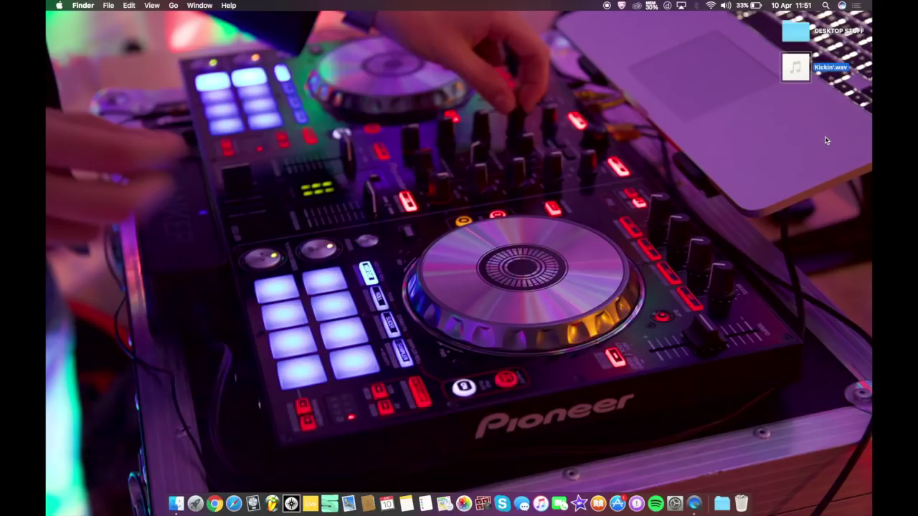
key(space)
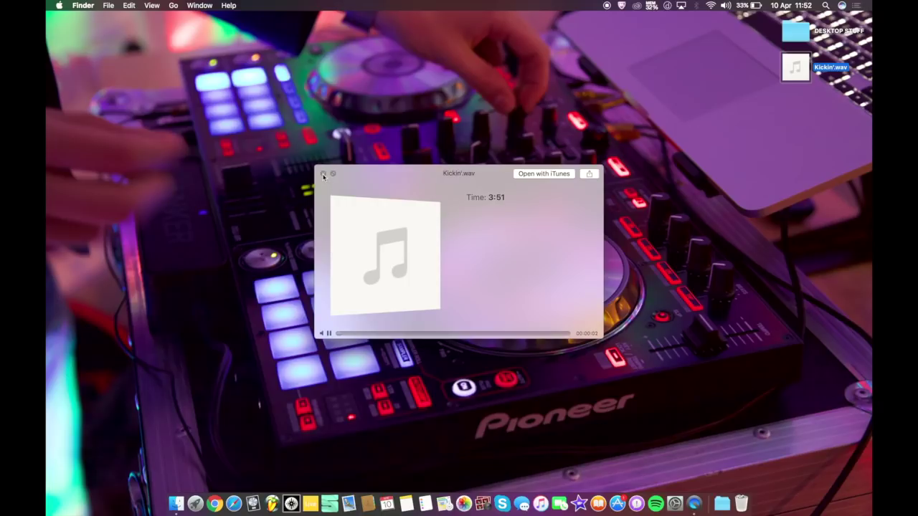
click(324, 174)
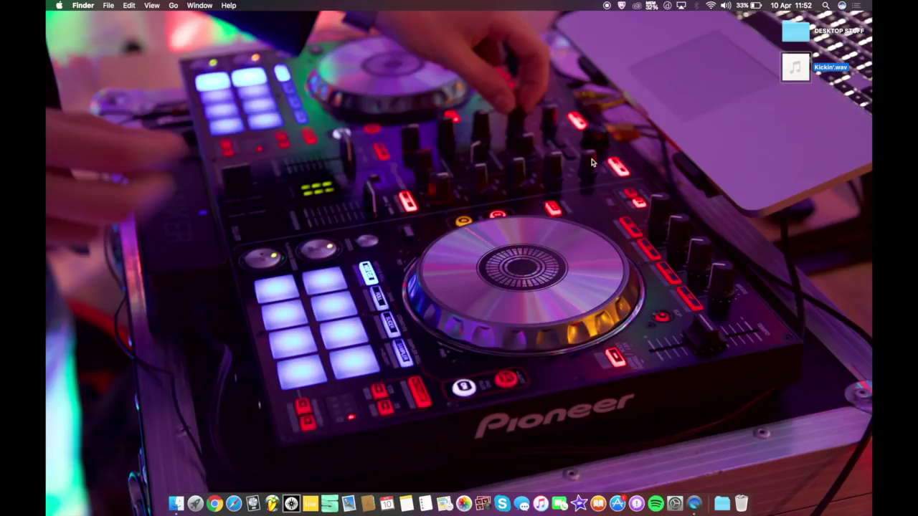
Reselect Kickin'.wav and bring up its Open With list of apps
click(771, 85)
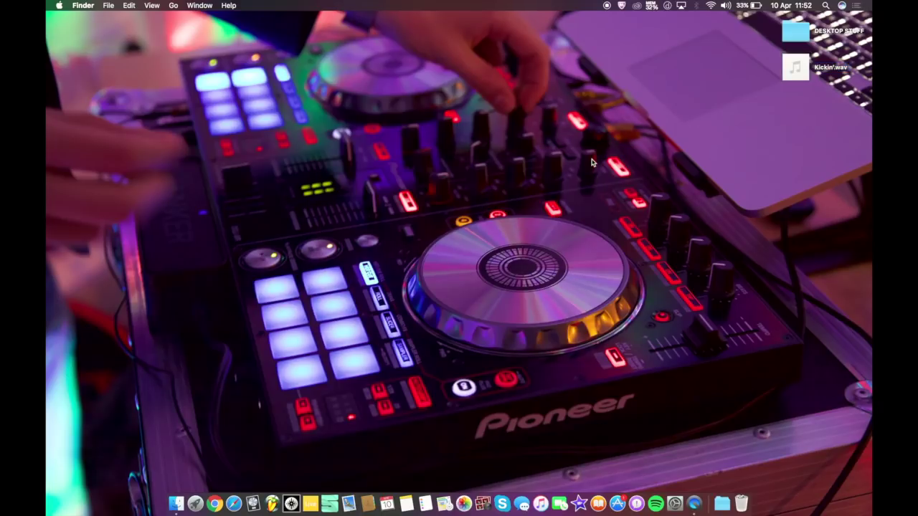
click(803, 76)
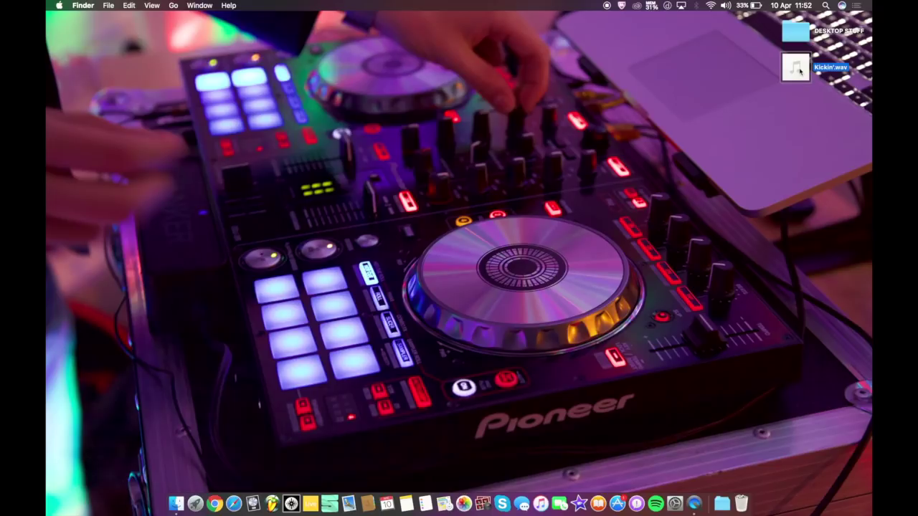
right_click(799, 70)
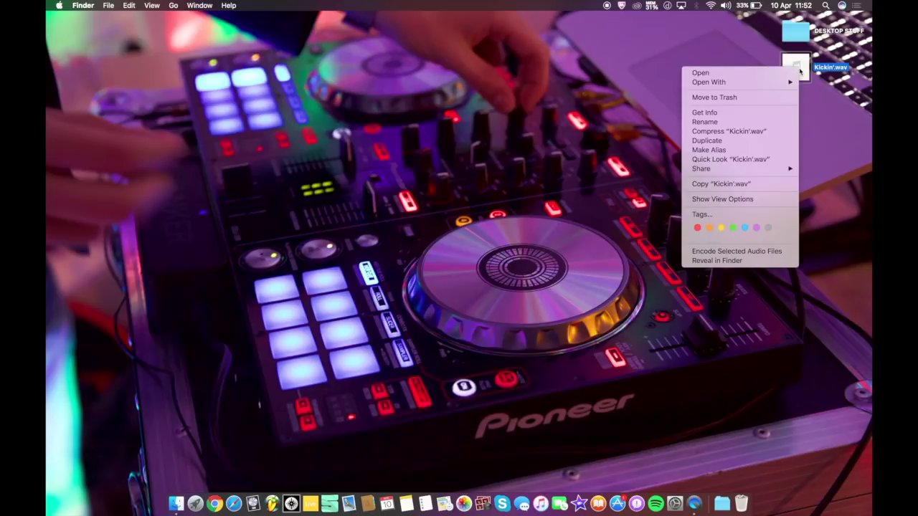
mouse_move(746, 81)
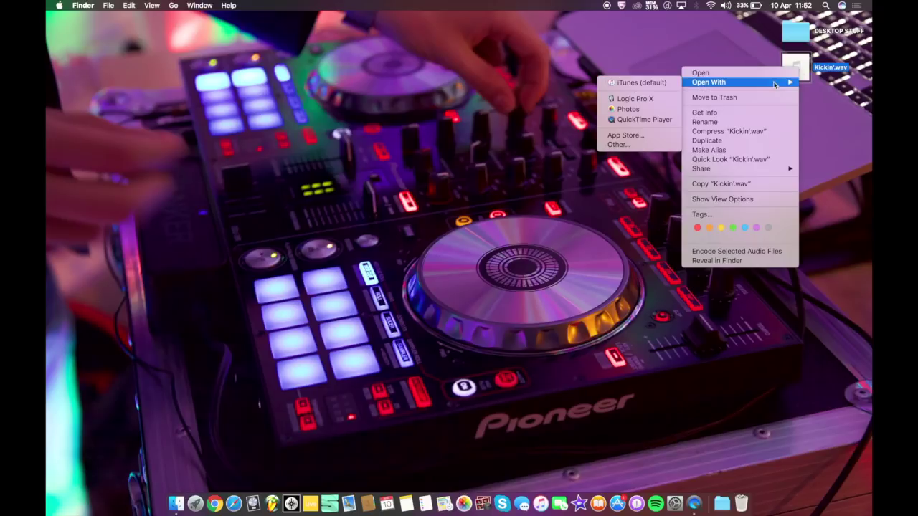
Open Kickin'.wav in iTunes, view Recently Added and pause playback
click(649, 84)
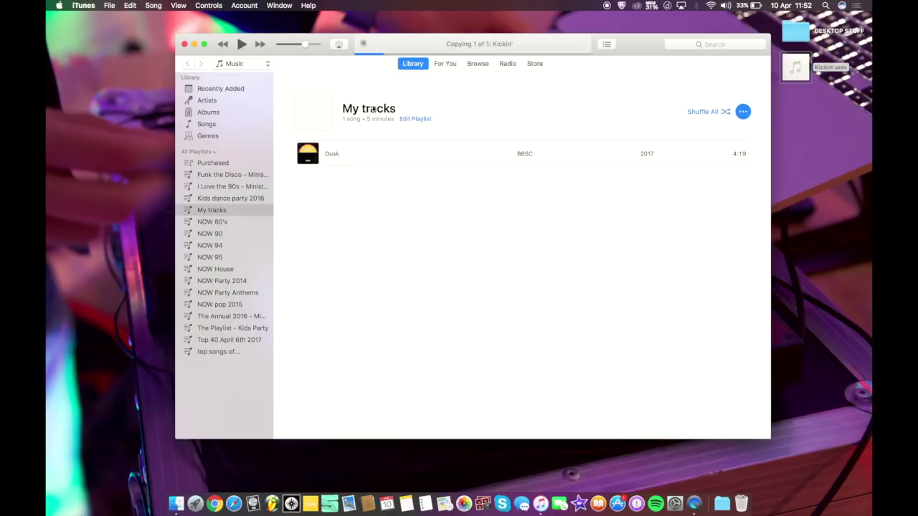
click(217, 88)
click(241, 46)
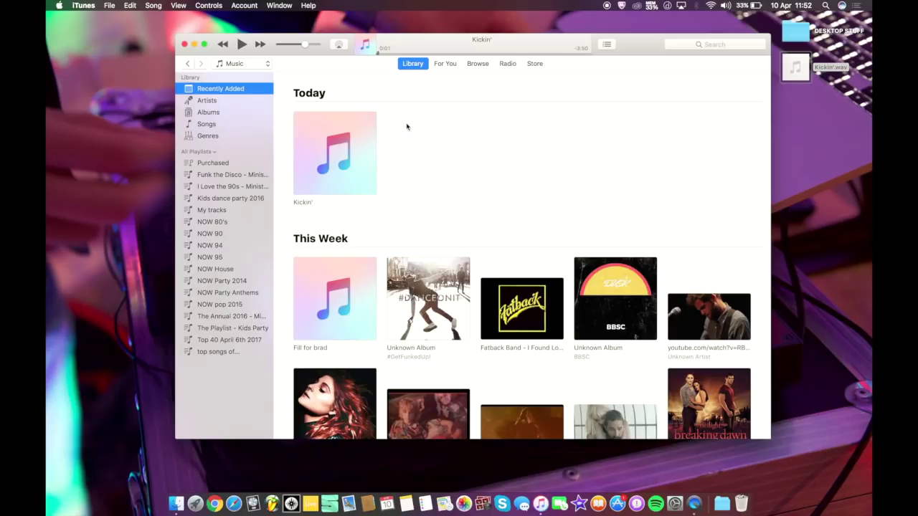
Add the Kickin' album from Recently Added to the My tracks playlist
click(225, 211)
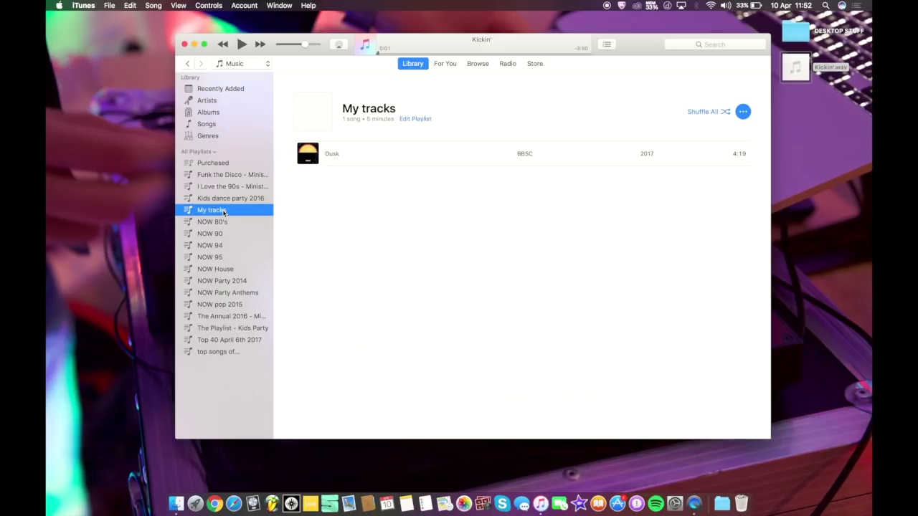
click(222, 89)
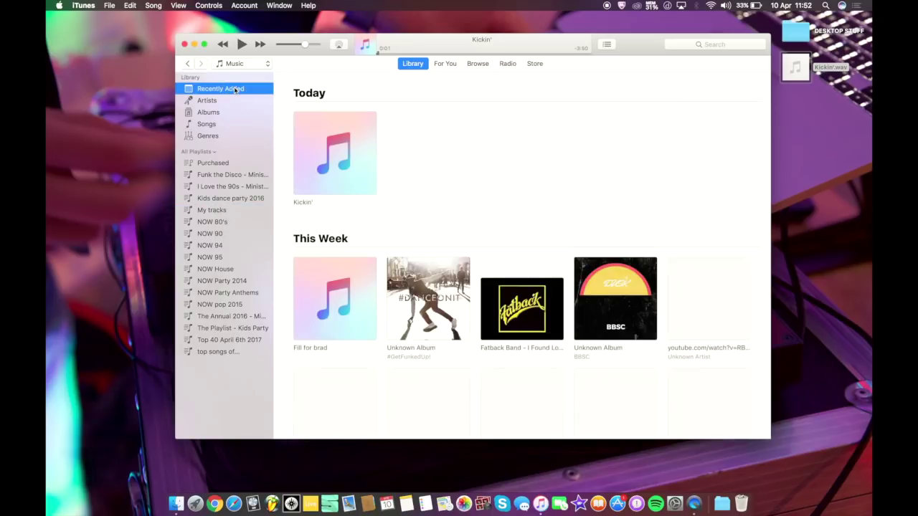
right_click(320, 156)
mouse_move(372, 154)
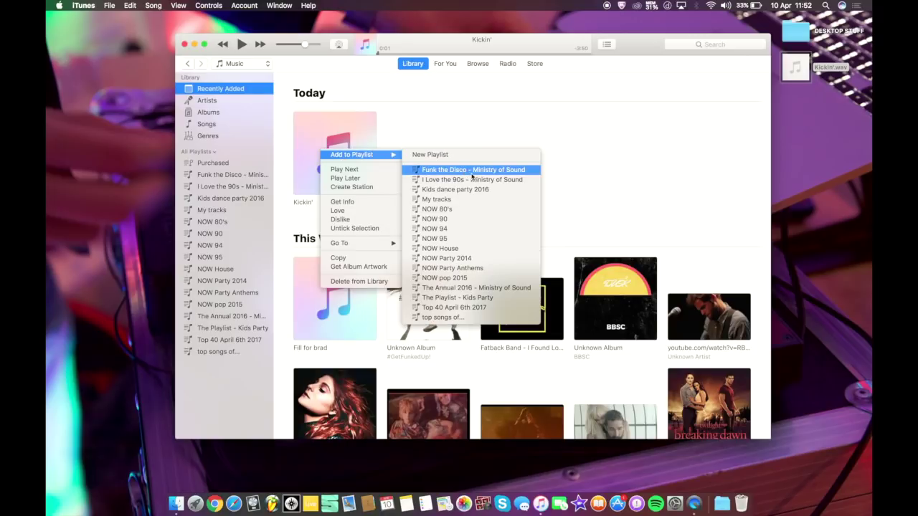
click(487, 206)
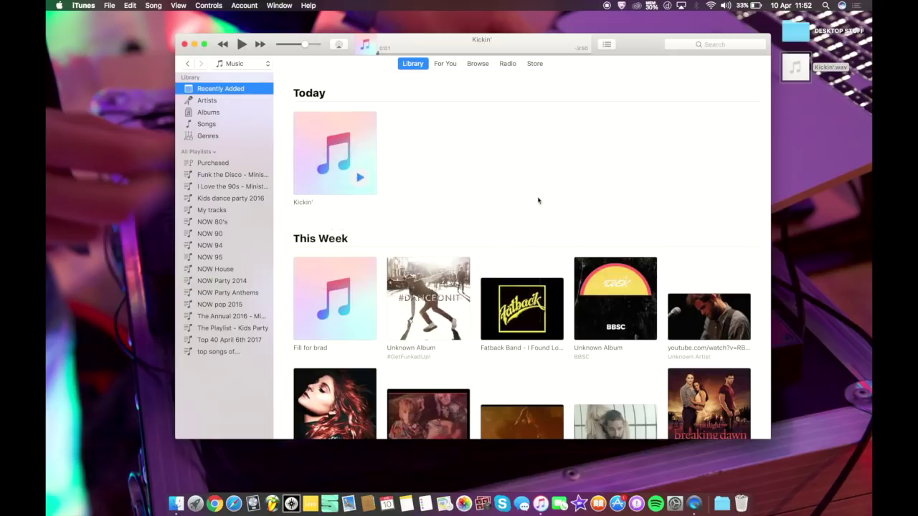
Check that My tracks holds Kickin' and Dusk, then switch to Serato DJ
click(221, 210)
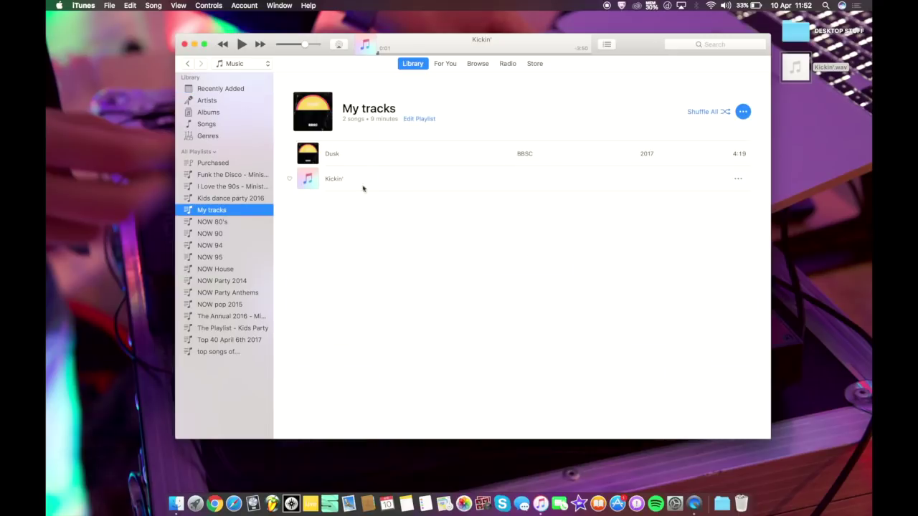
click(393, 183)
click(407, 155)
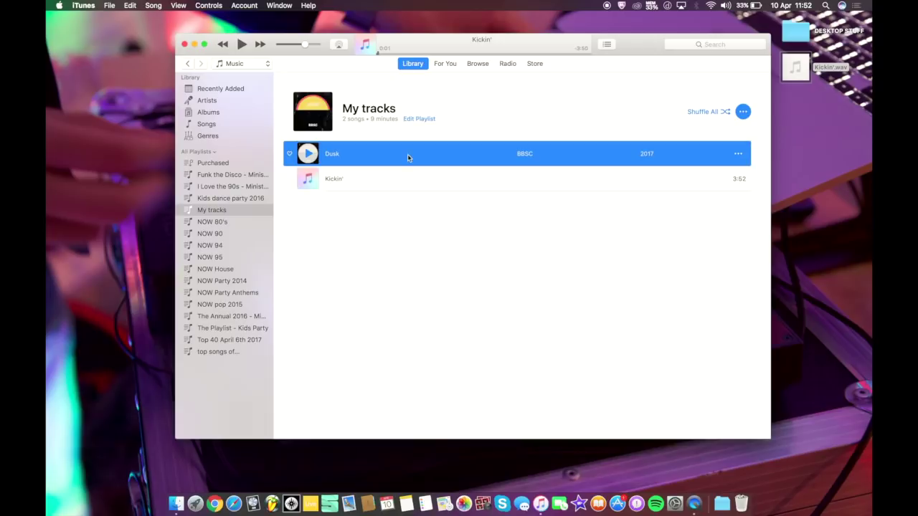
click(404, 177)
click(409, 158)
click(391, 227)
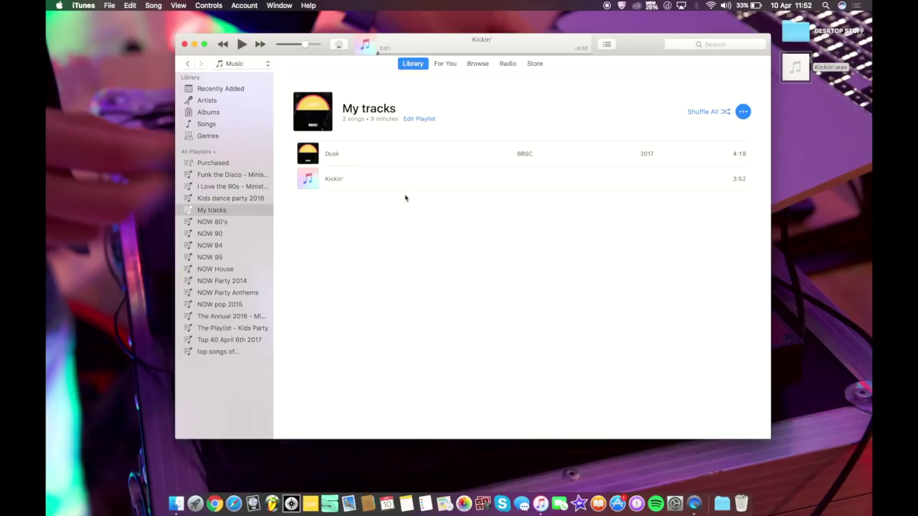
click(291, 503)
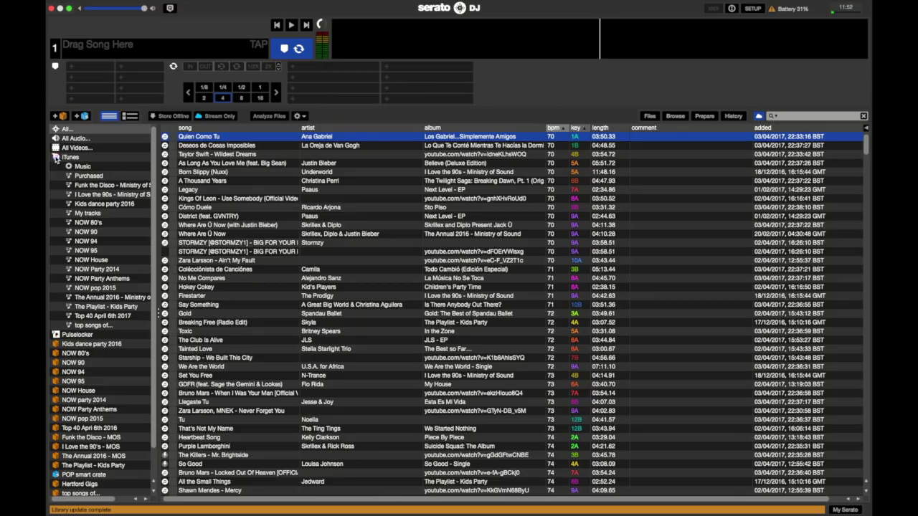
Collapse the iTunes crate and step through Pulselocker, Kids dance party 2016 and the NOW crates
click(56, 158)
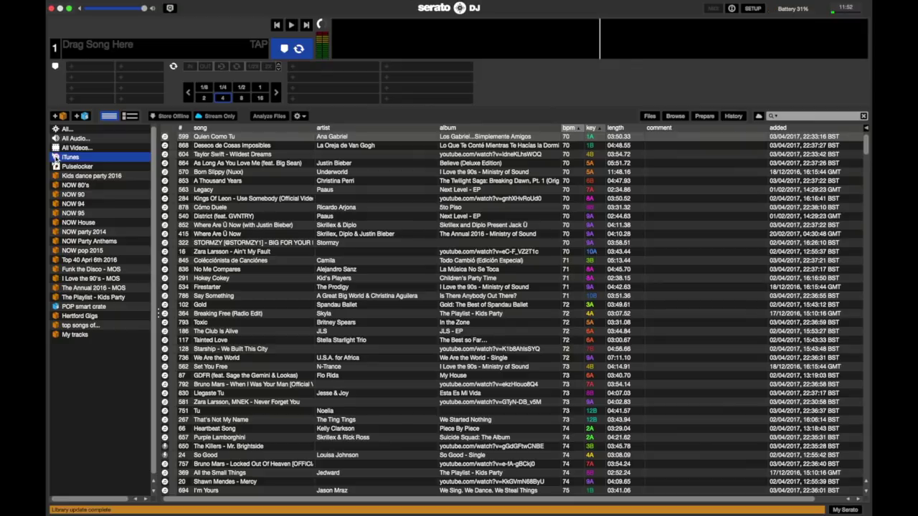
click(72, 167)
click(74, 176)
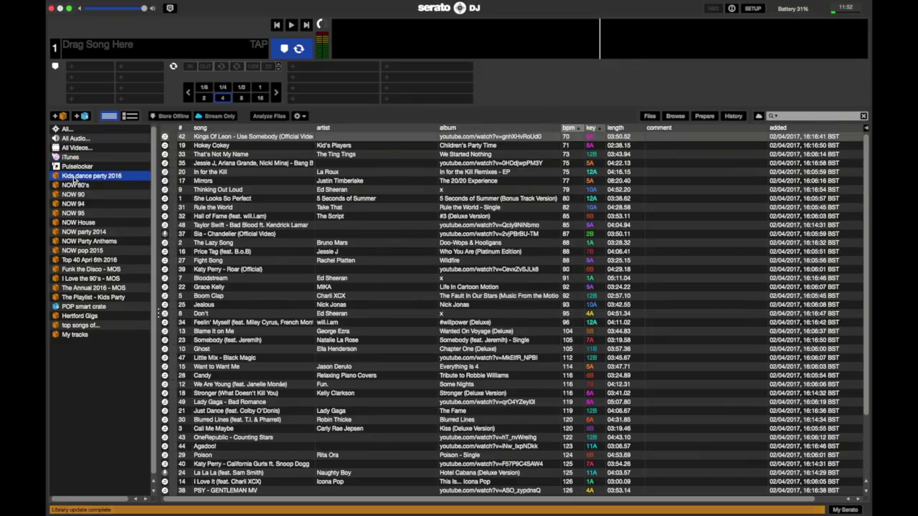
key(Down)
key(Down)
key(Down)
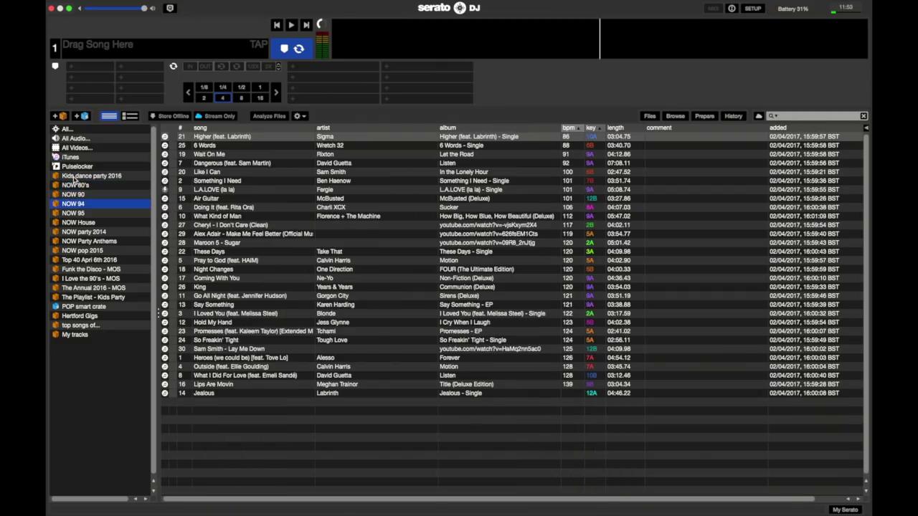
key(Down)
key(Down)
key(Down)
key(Down)
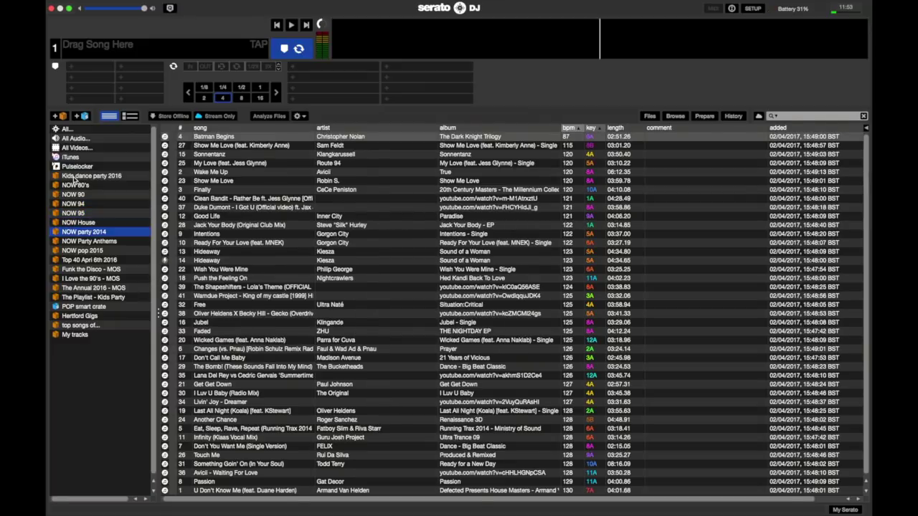
key(Down)
key(Down)
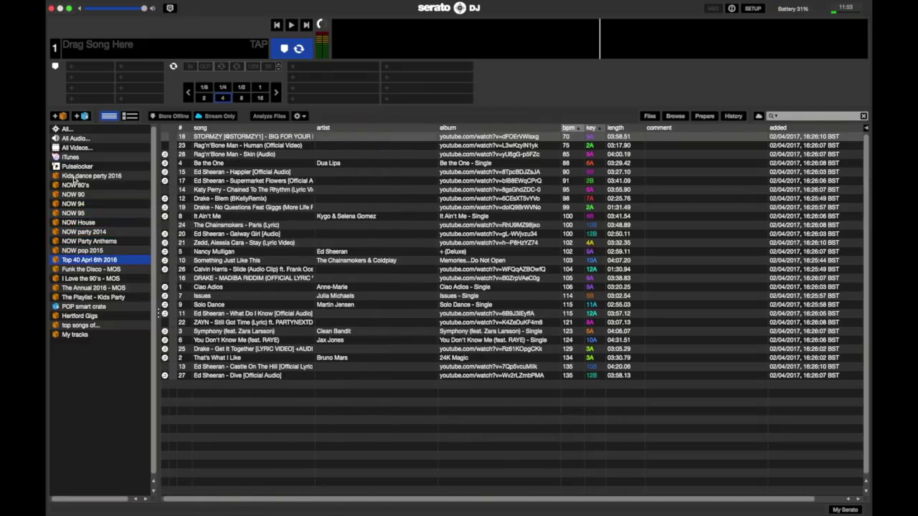
key(Up)
key(Up)
key(Up)
key(Up)
key(Up)
key(Up)
key(Up)
key(Up)
key(Up)
key(Up)
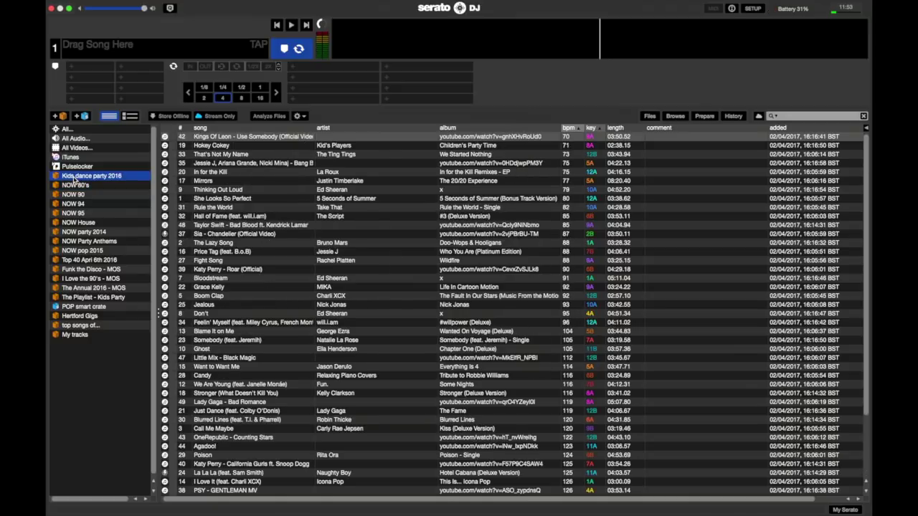
key(Up)
Expand the iTunes crate, step down to NOW 95, then return to the full library
key(Right)
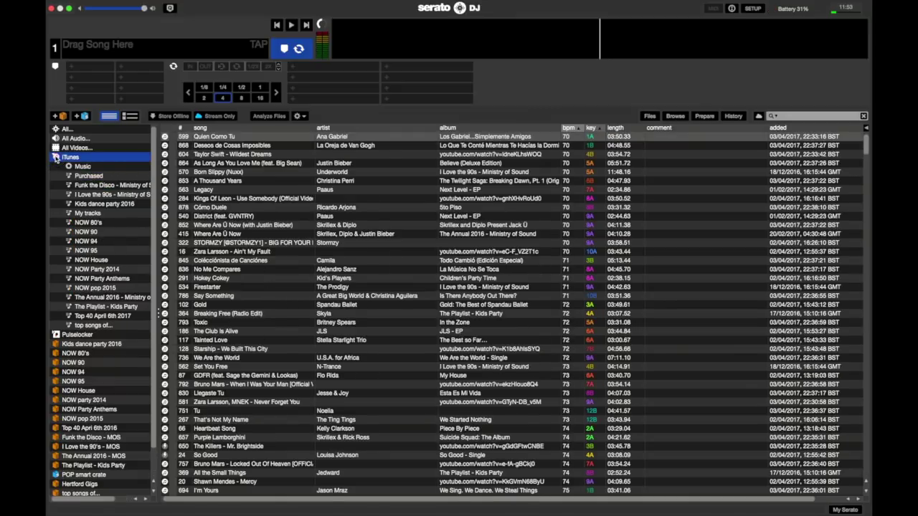
key(Down)
key(Down)
key(Down)
key(Down)
key(Down)
key(Down)
key(Down)
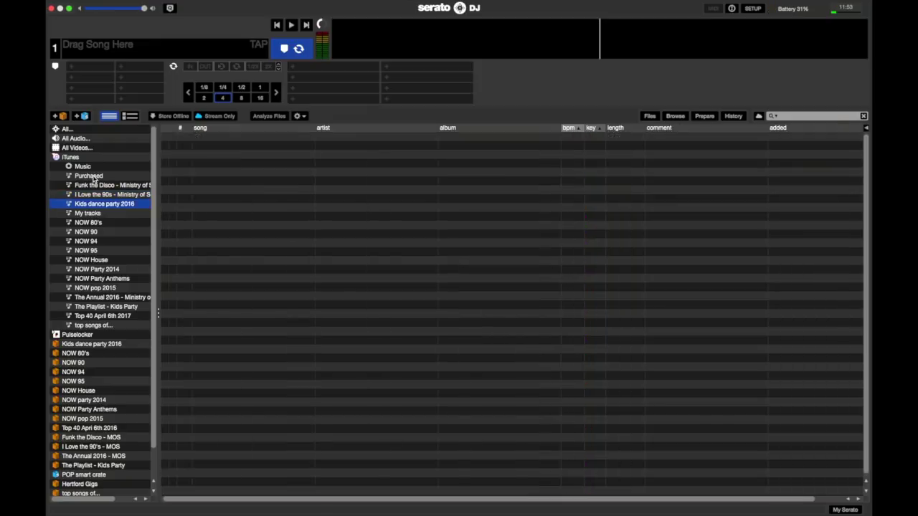
key(Down)
key(Down)
key(Down)
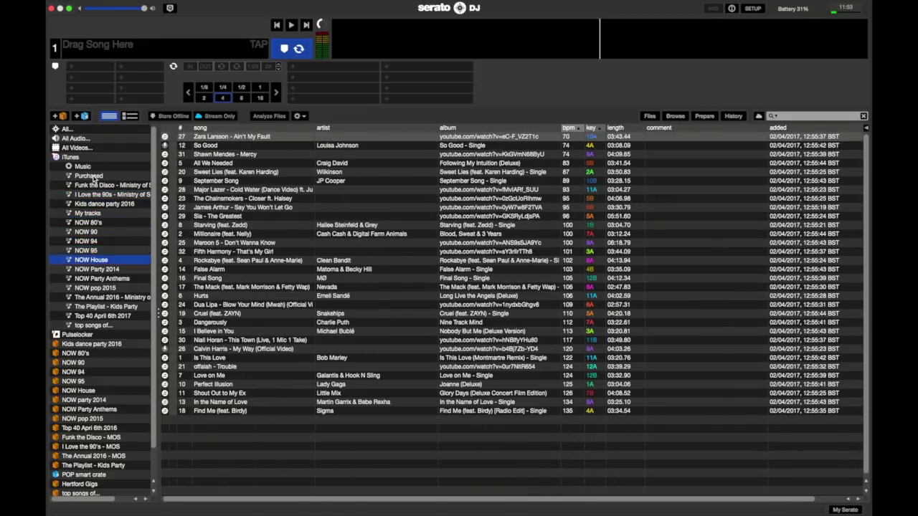
key(Up)
key(Up)
key(Up)
key(Up)
key(Up)
key(Up)
key(Up)
key(Up)
key(Up)
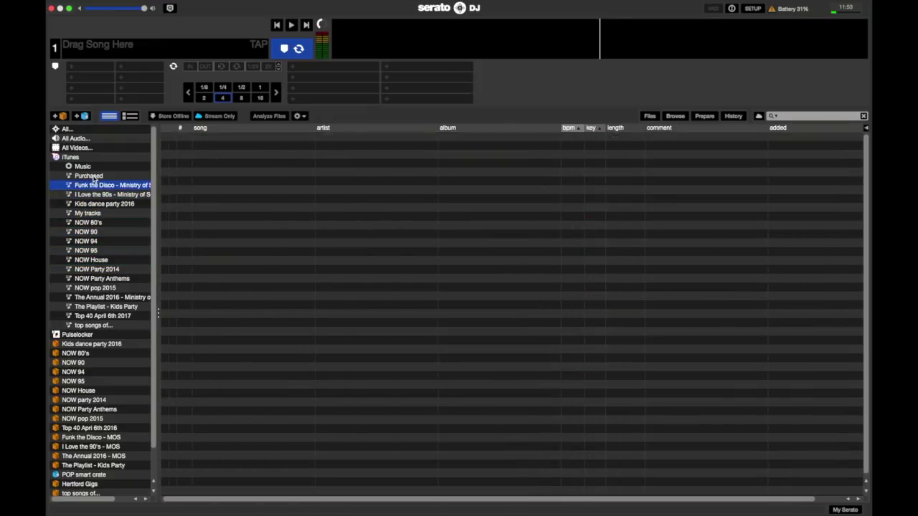
key(Up)
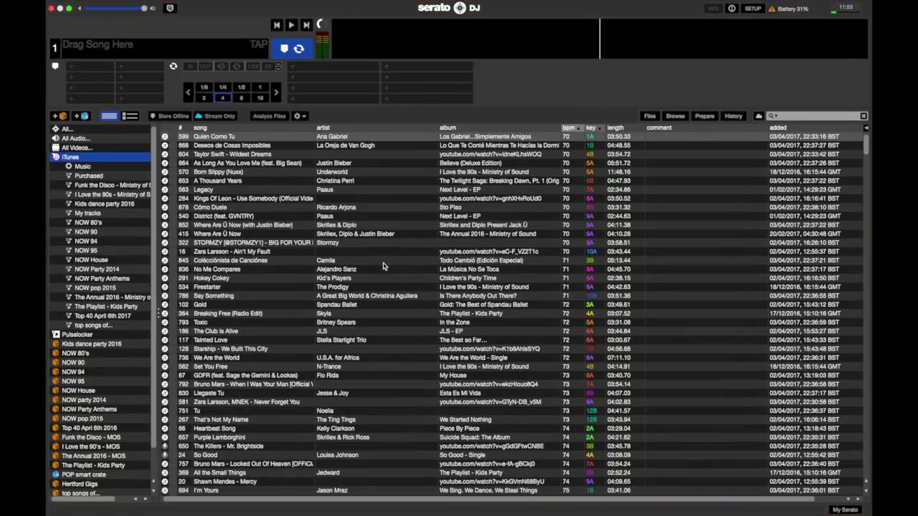
Confirm 'Share iTunes Library XML with other applications' in iTunes Advanced preferences, then quit iTunes
key(ctrl+Up)
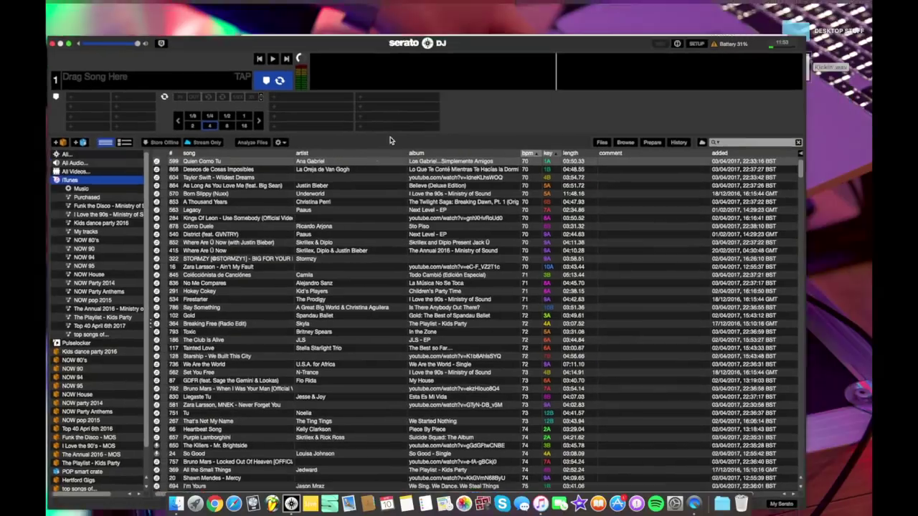
click(647, 143)
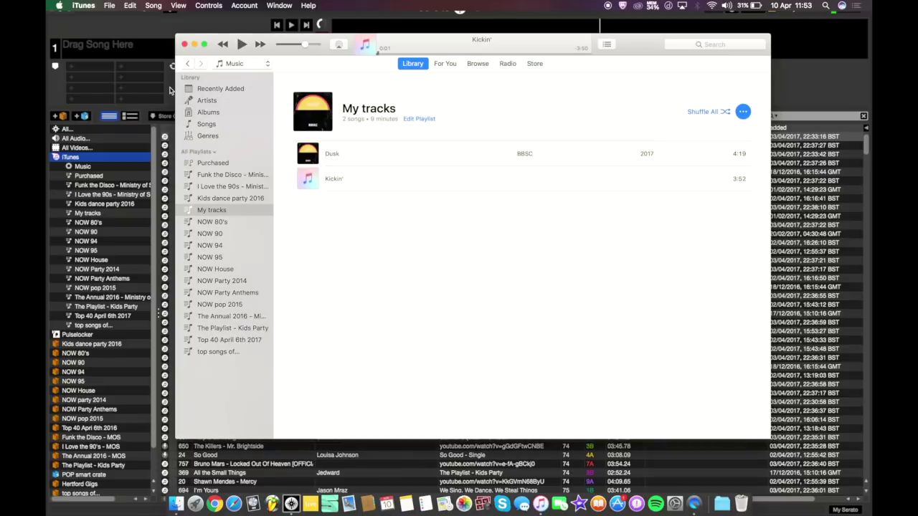
click(83, 5)
click(105, 36)
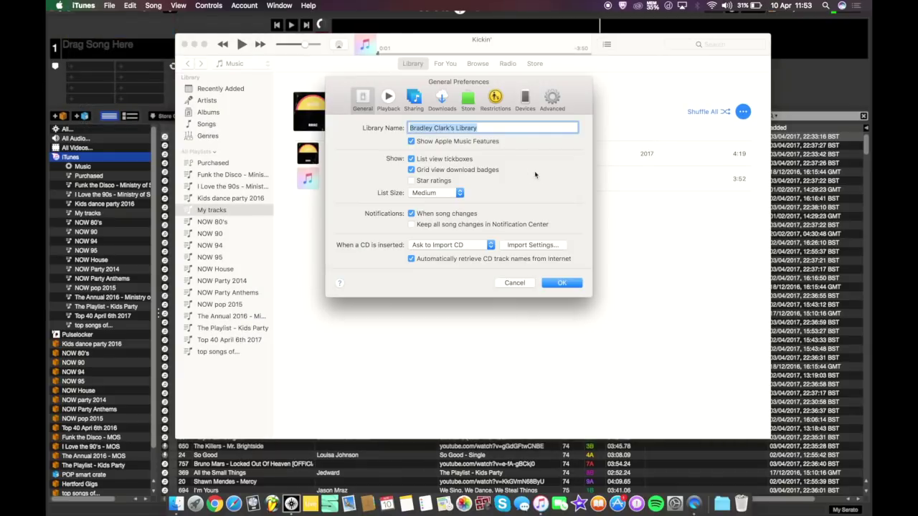
click(552, 102)
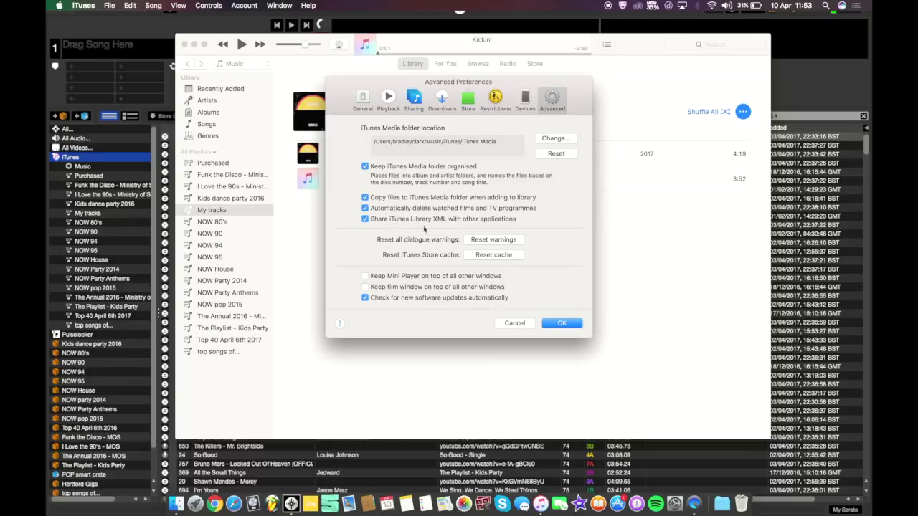
click(568, 325)
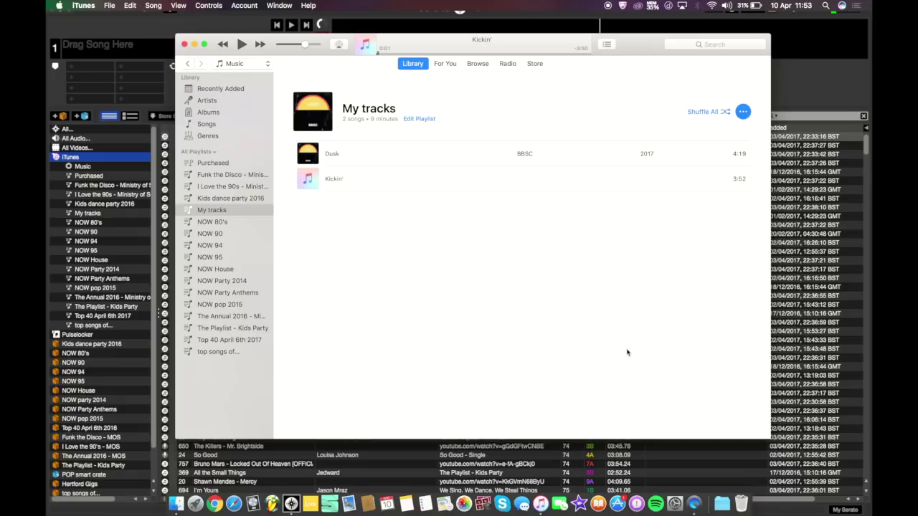
click(185, 45)
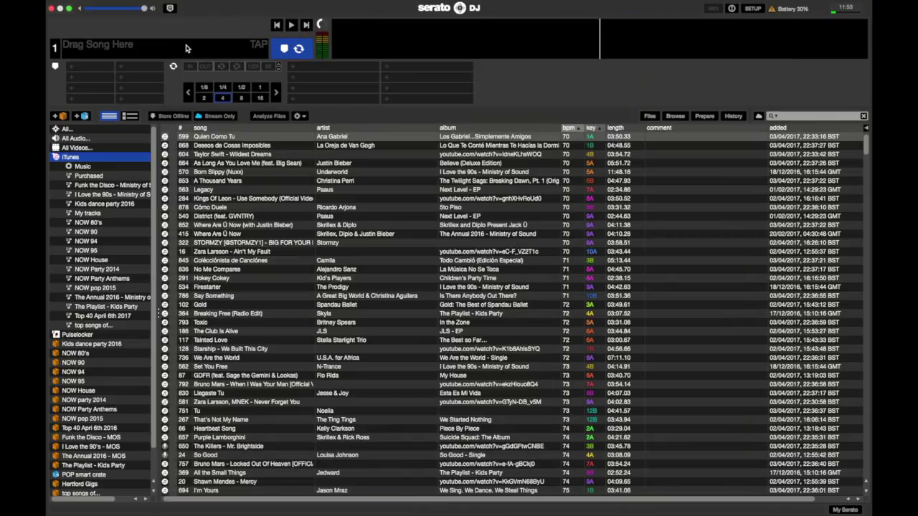
Browse the iTunes playlists in Serato from Purchased down through NOW 95 to top songs
click(98, 176)
click(102, 213)
click(102, 232)
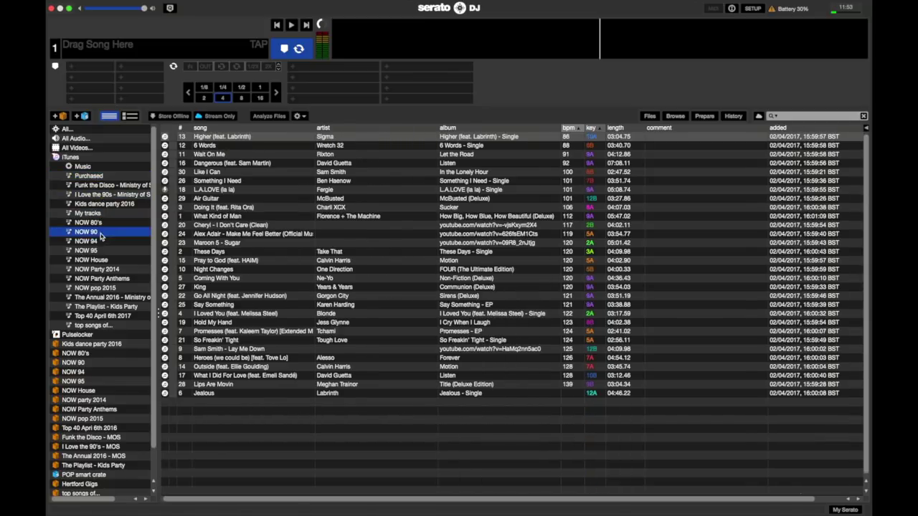
click(101, 251)
click(102, 278)
click(102, 297)
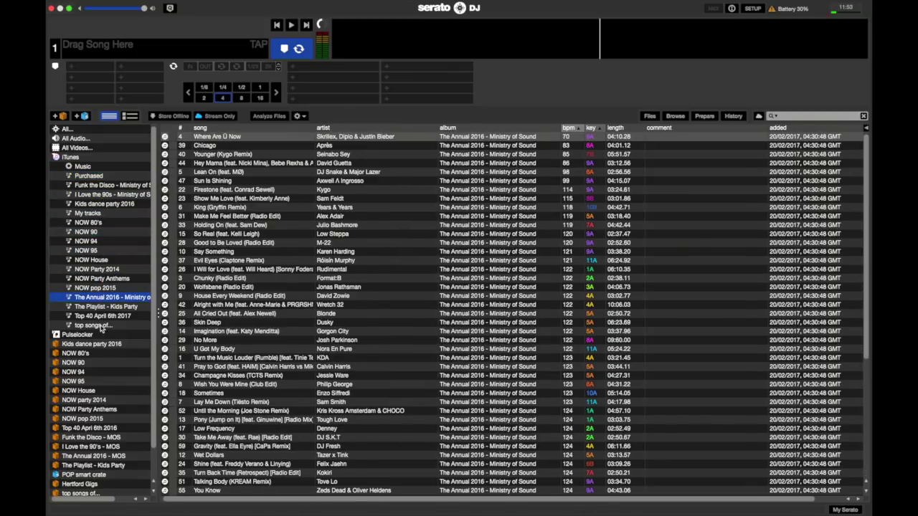
click(100, 325)
Step back up to NOW pop 2015 and the Music library, then open the My tracks crate
click(107, 315)
click(109, 306)
click(109, 297)
click(107, 287)
click(98, 169)
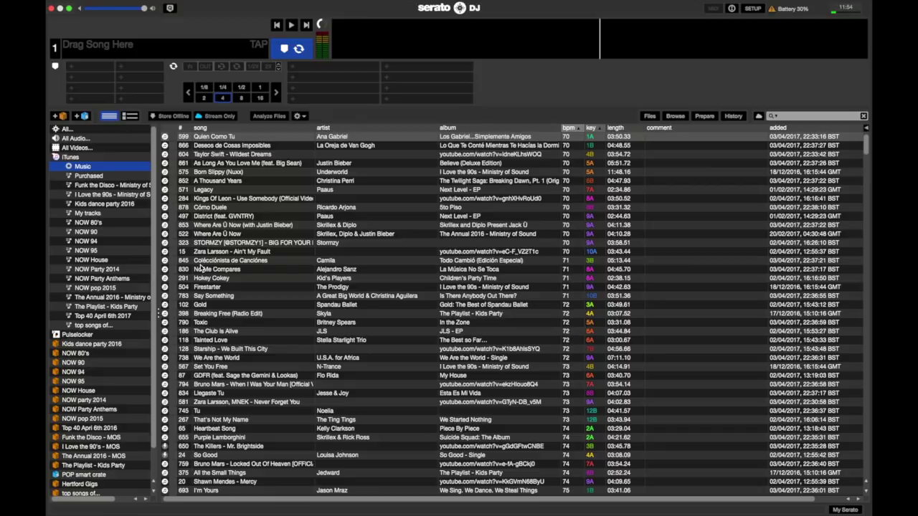
scroll(90, 452, down, 2)
click(87, 473)
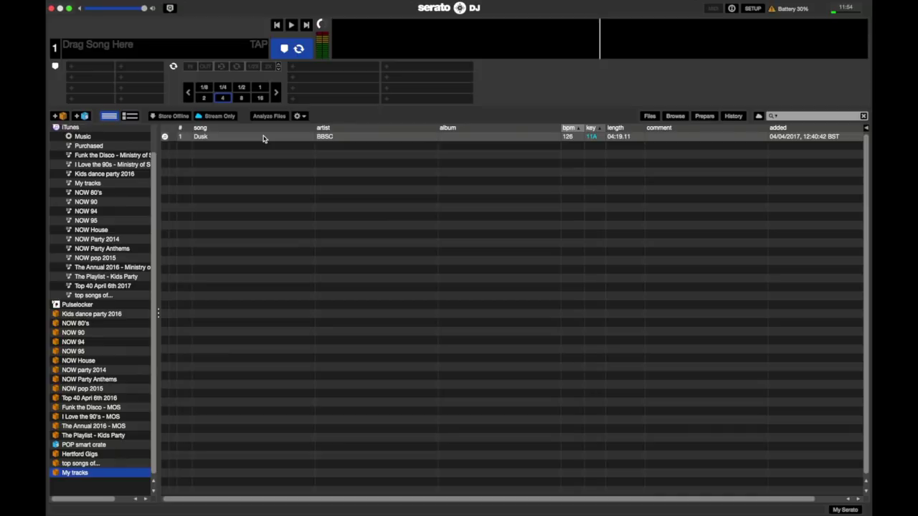
Drag Kickin' from the iTunes My tracks playlist onto the My tracks crate and check it
click(103, 184)
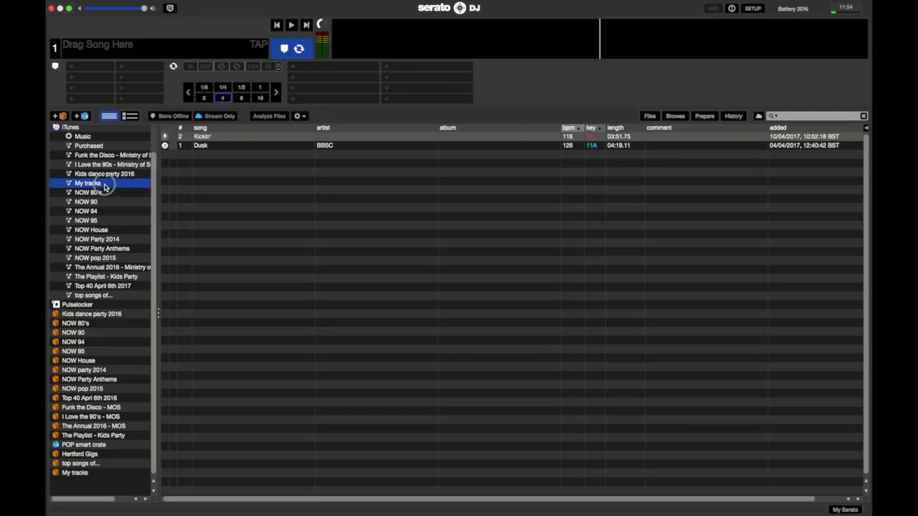
click(222, 137)
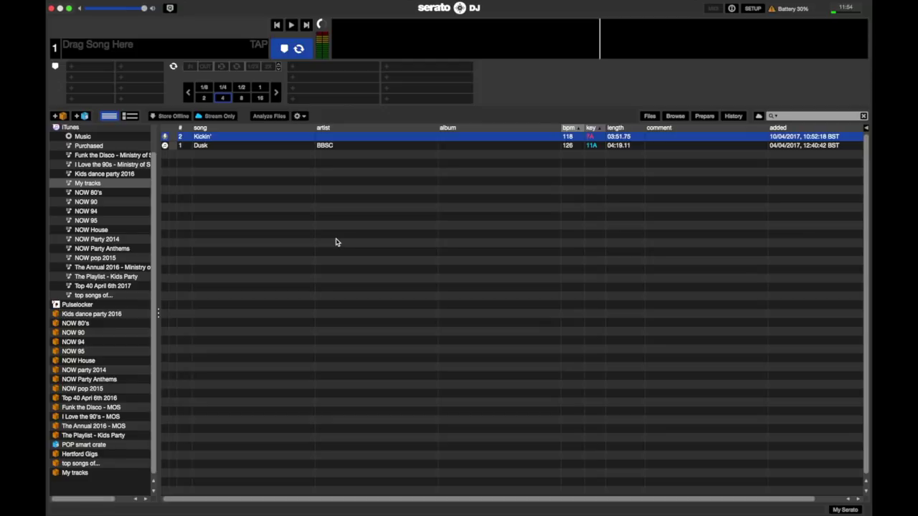
drag(325, 138, 93, 474)
click(93, 475)
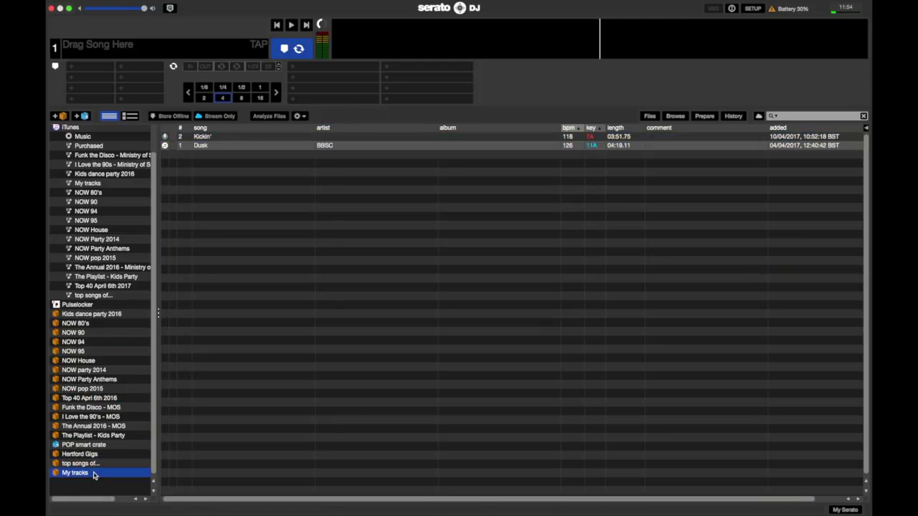
click(233, 146)
Analyse the crate's Kickin' and Dusk tracks for BPM and key
click(233, 138)
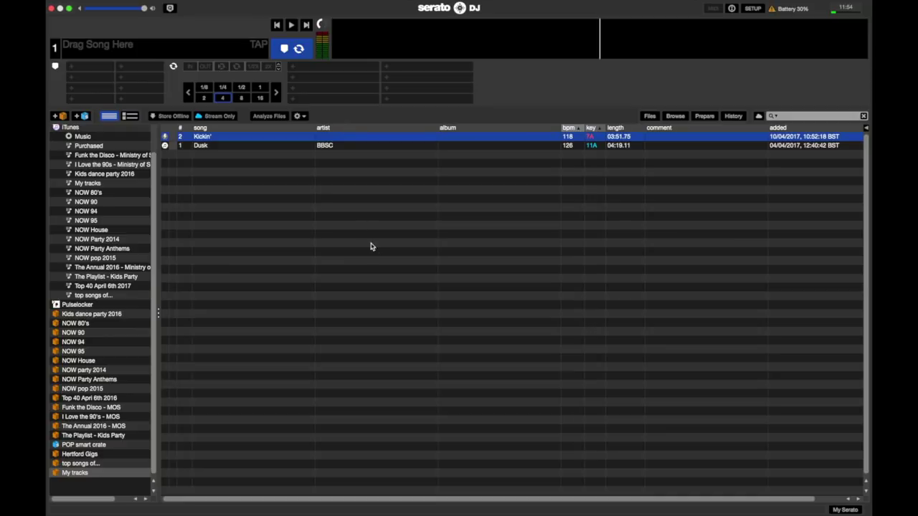
click(347, 146)
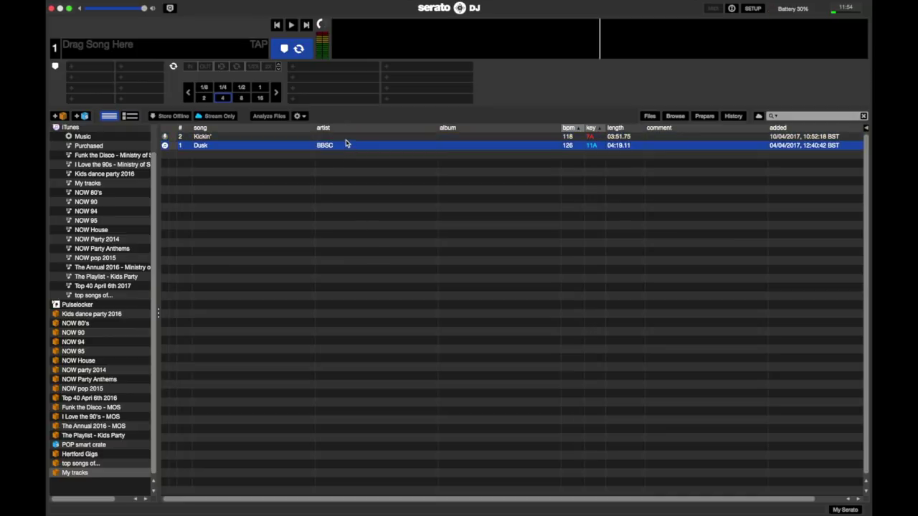
click(339, 138)
click(269, 116)
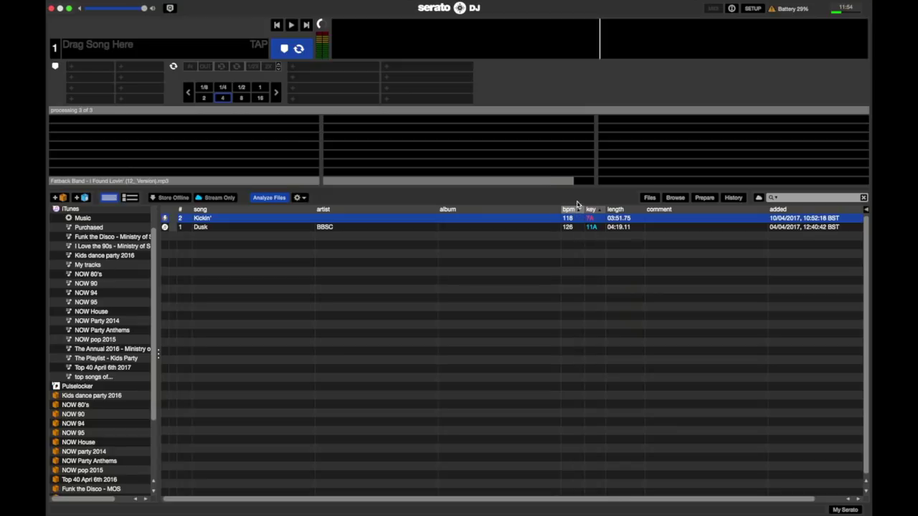
Sort the crate by bpm ascending, Kickin' at 118 above Dusk at 126
click(578, 208)
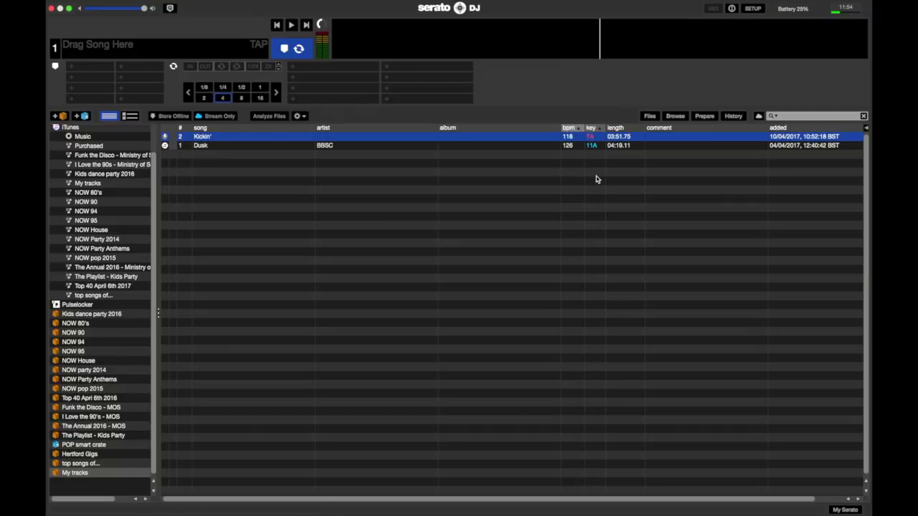
click(577, 131)
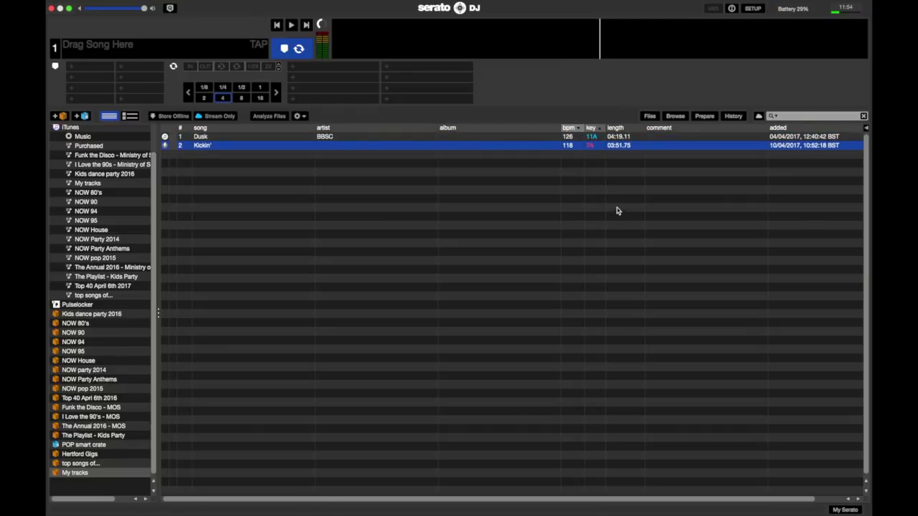
click(575, 129)
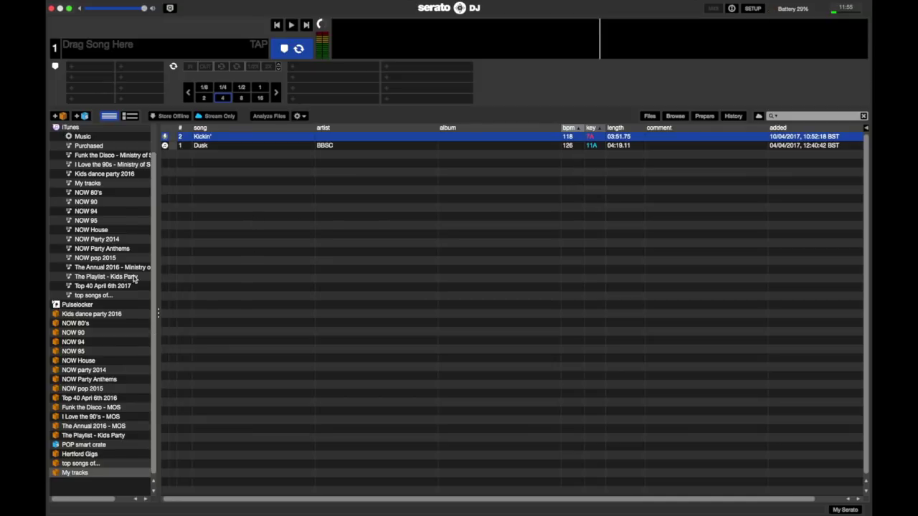
click(99, 147)
click(95, 193)
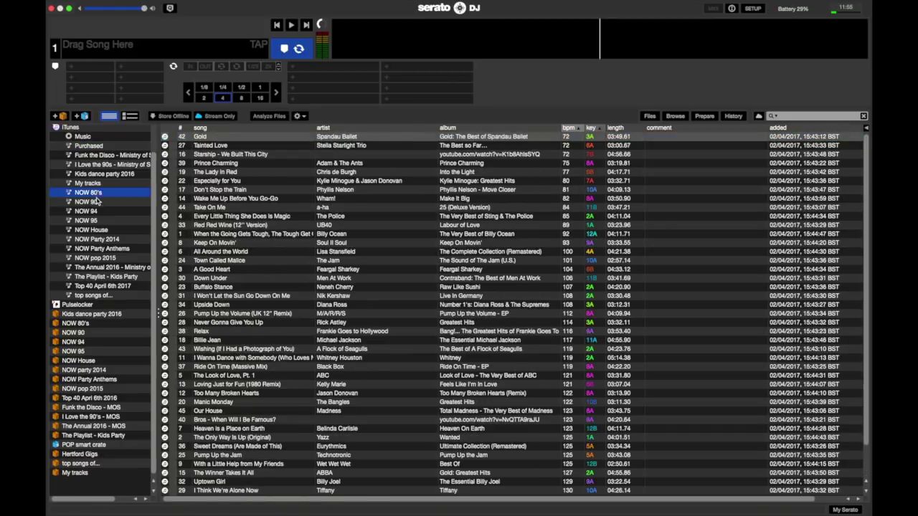
click(93, 201)
click(93, 211)
click(93, 220)
click(93, 229)
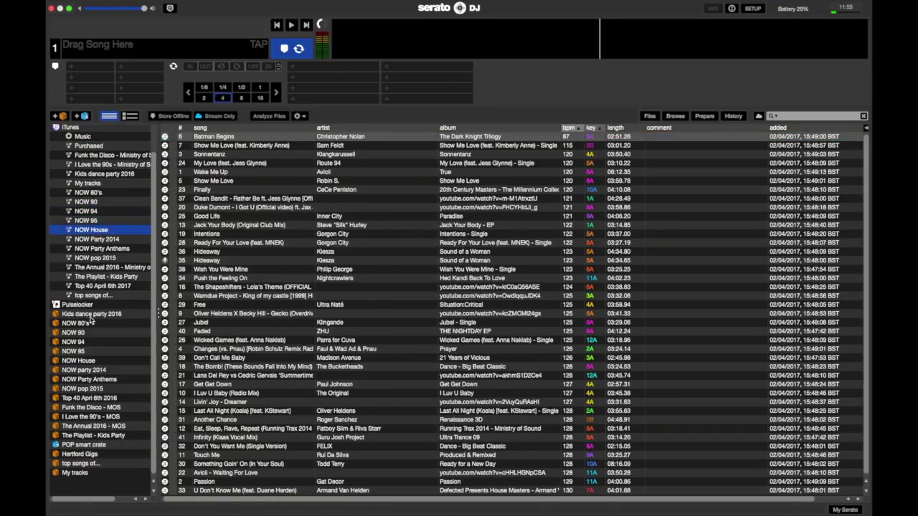
click(90, 322)
click(86, 351)
click(86, 369)
click(89, 379)
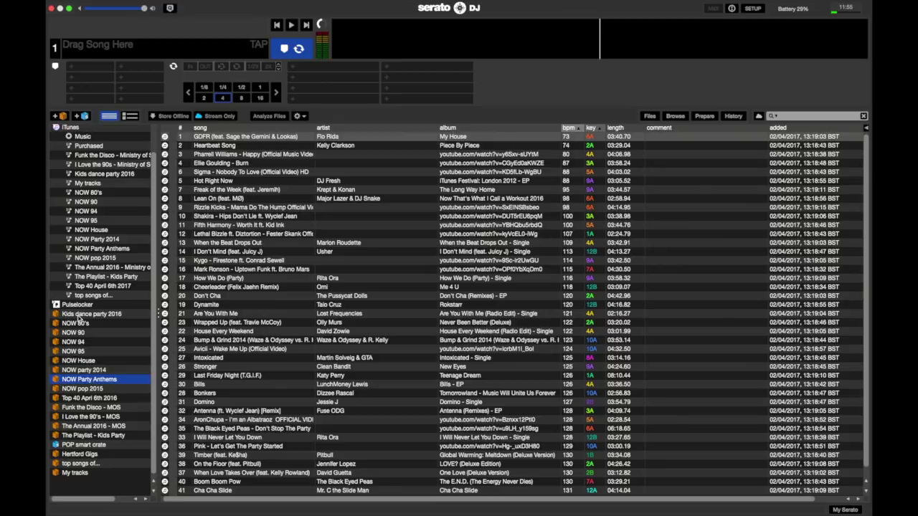
click(78, 315)
key(Down)
key(Down)
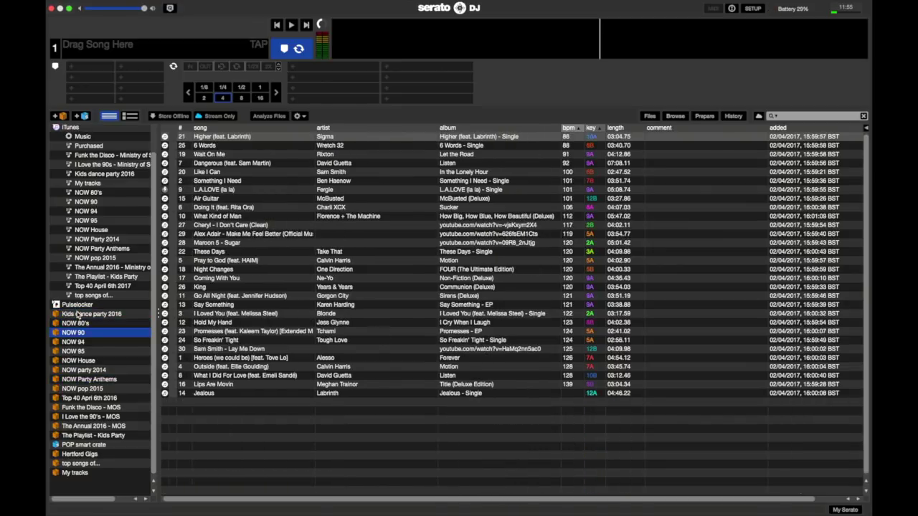
key(Down)
click(106, 213)
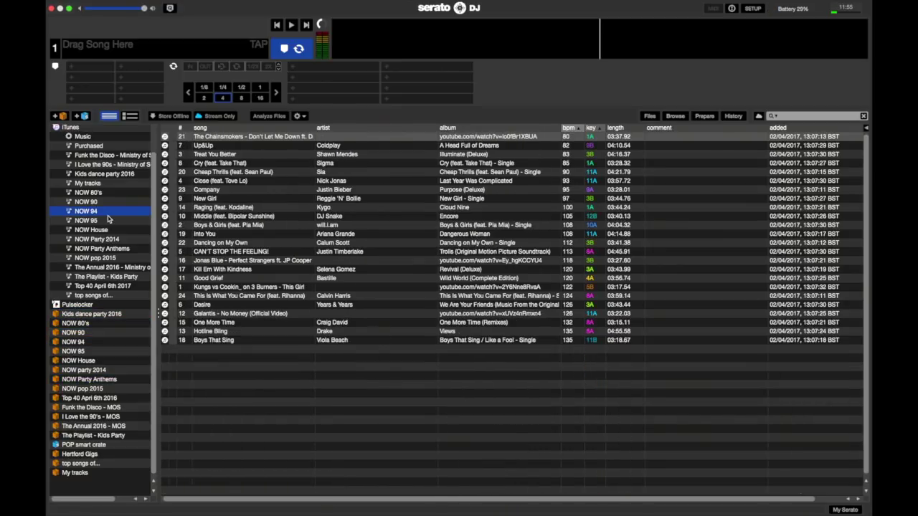
key(Down)
key(Down)
key(Down)
key(Down)
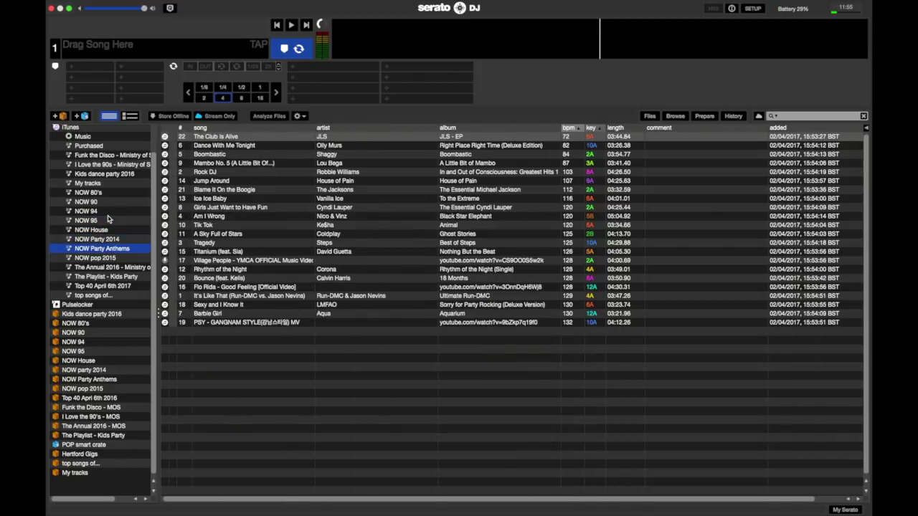
key(Up)
key(Up)
key(Up)
key(Up)
key(Up)
key(Up)
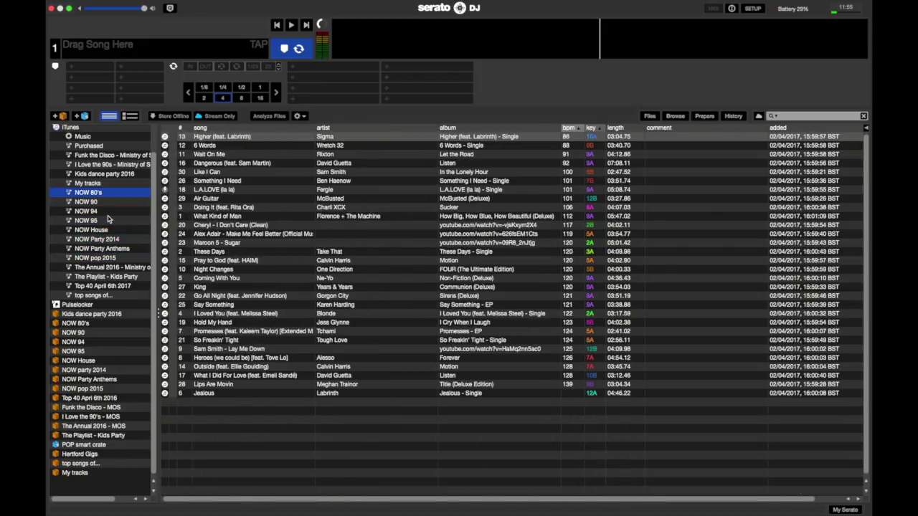
key(Up)
key(Up)
key(Up)
key(Up)
key(Up)
key(Up)
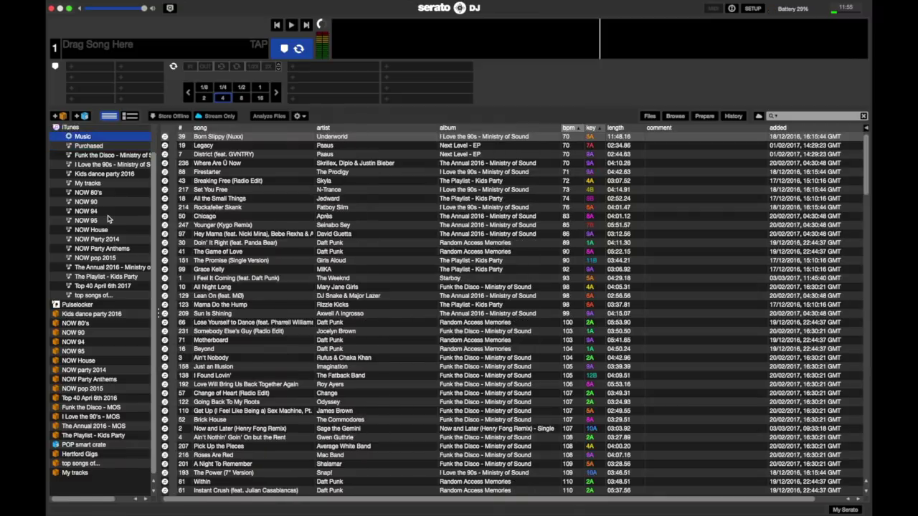
key(Down)
key(Down)
key(Down)
key(Down)
key(Down)
key(Down)
key(Down)
key(Down)
key(Down)
key(Down)
key(Down)
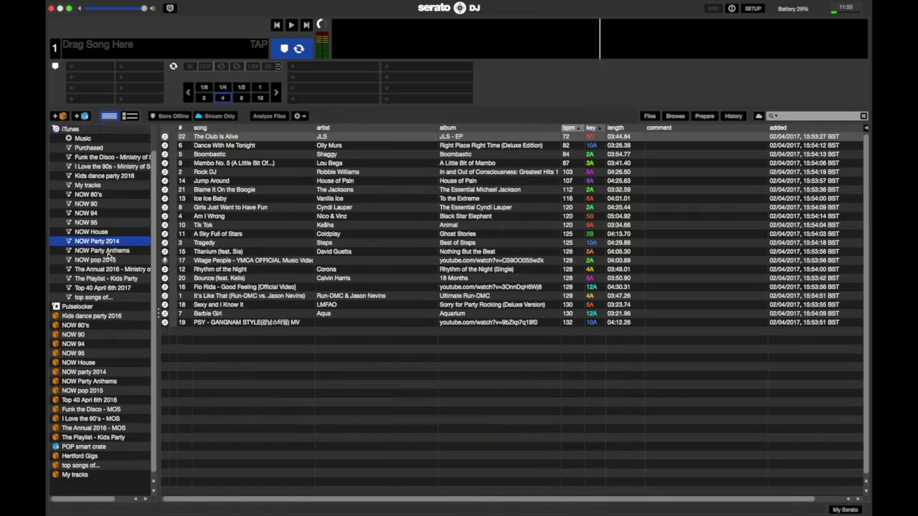
key(Down)
key(Down)
key(Down)
key(Down)
key(Down)
key(Down)
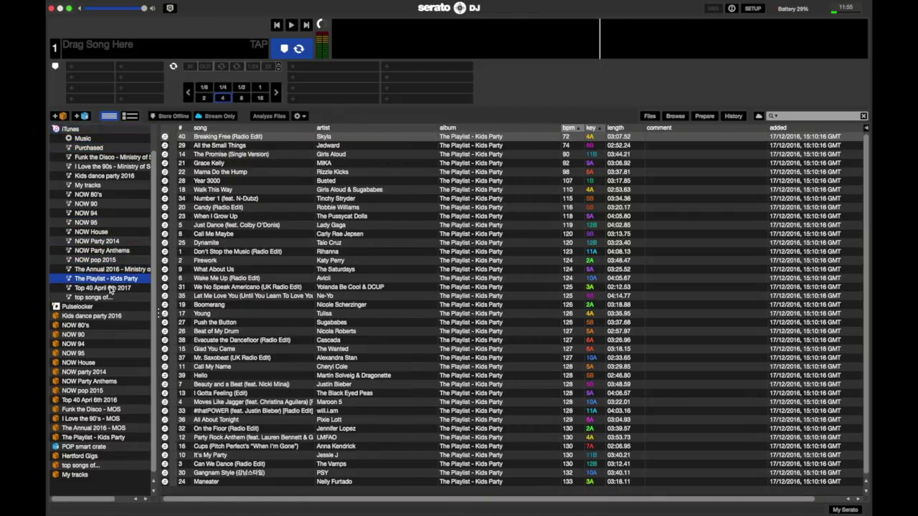
click(99, 177)
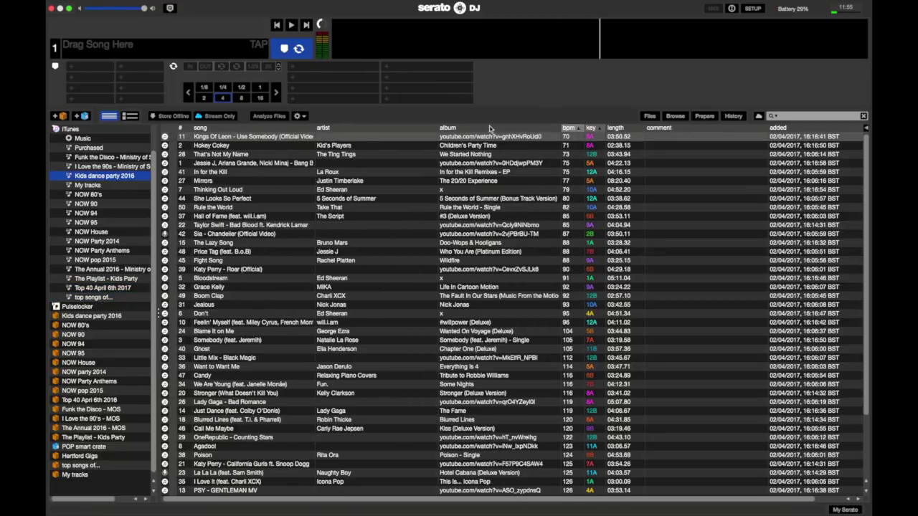
click(84, 476)
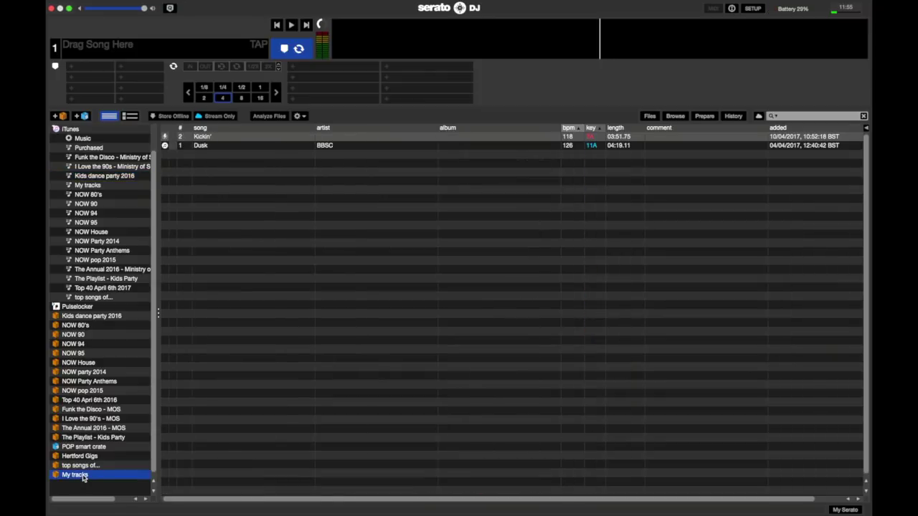